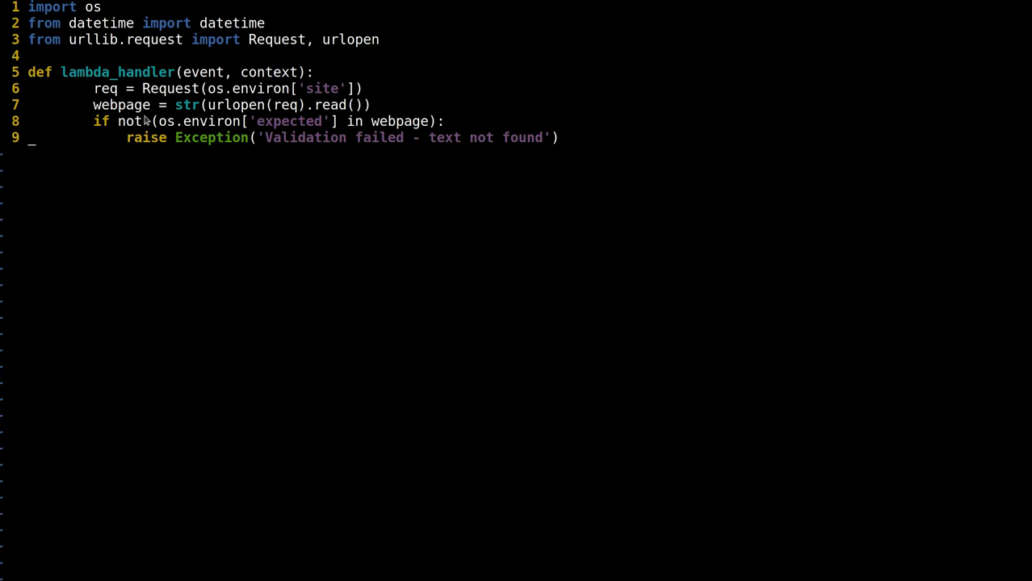
Delete the unused 'from datetime import datetime' line, leaving eight lines
click(45, 54)
key(k)
key(d)
key(d)
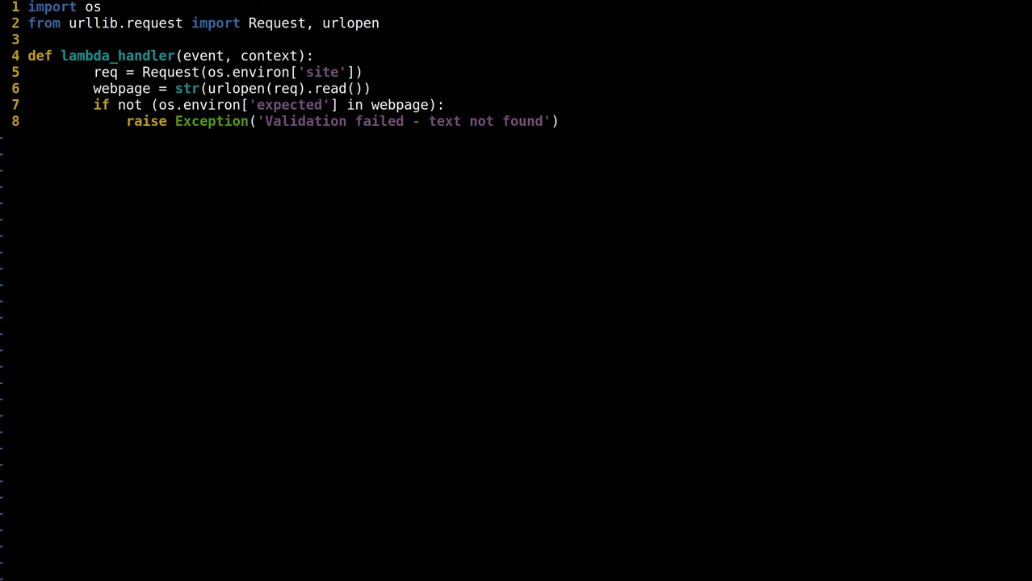
Rename req to request in the Request assignment and the urlopen call
key(j)
key(j)
key(j)
key(l)
key(l)
key(l)
key(l)
text(l)
text(ues)
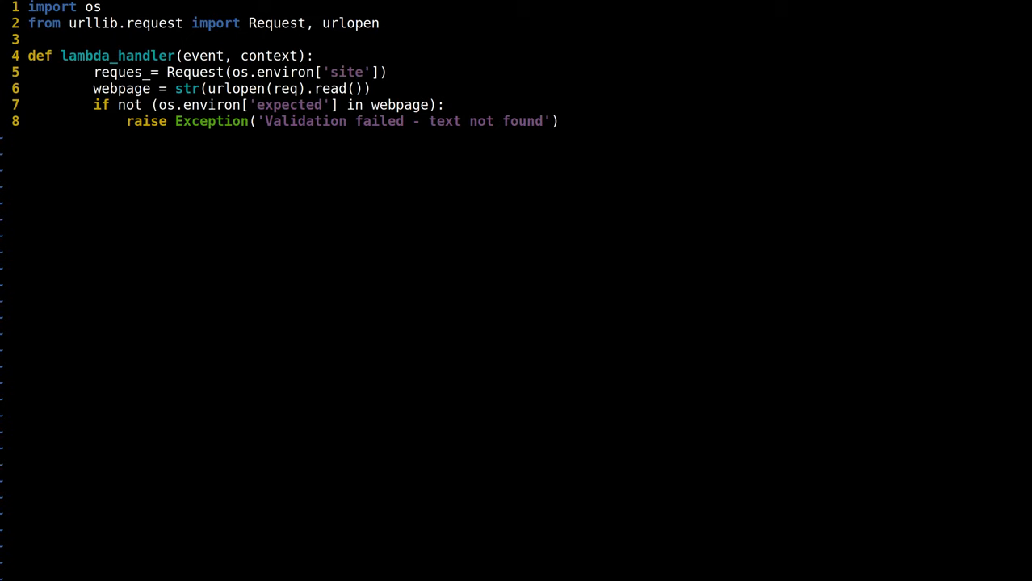
text(t)
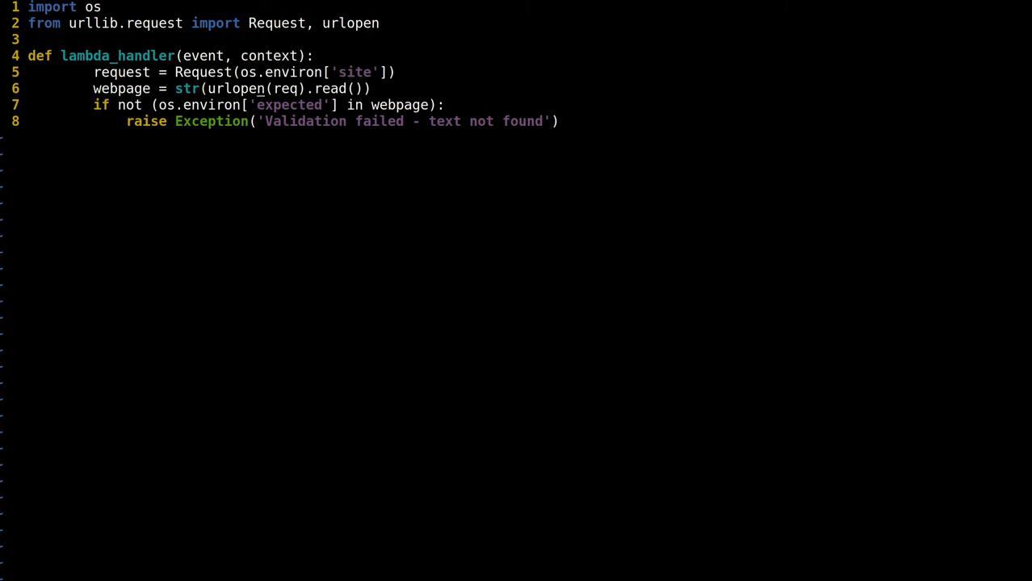
text(ues)
text(t)
key(h)
key(h)
key(h)
key(h)
key(h)
key(h)
key(h)
key(h)
key(h)
key(h)
key(j)
key(h)
key(h)
key(h)
key(h)
key(h)
key(j)
key(h)
key(h)
key(h)
key(h)
key(h)
Remove the word 'not' after if on the condition line
key(Left)
key(Left)
key(Left)
key(Left)
text(#)
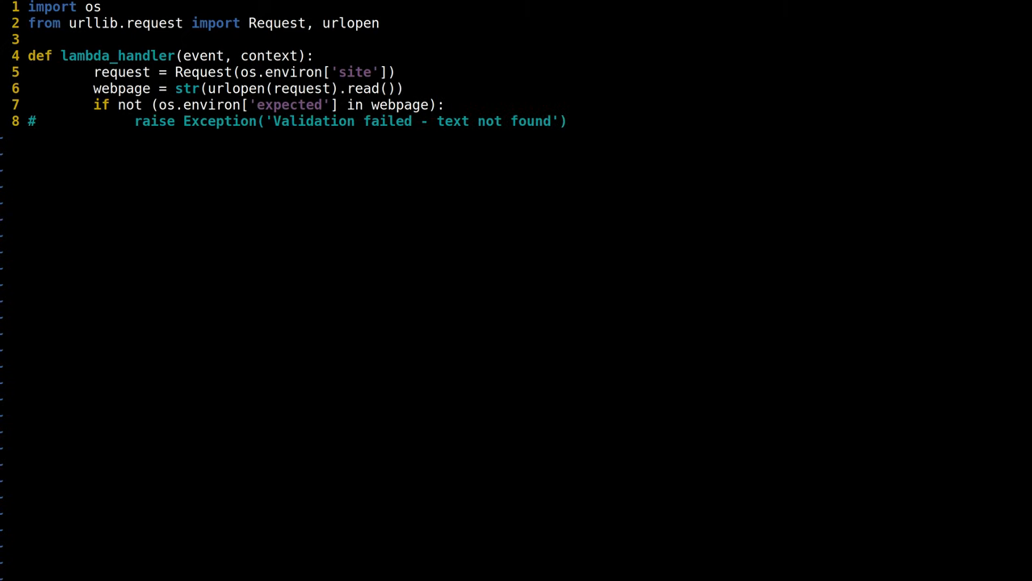
key(Up)
key(Right)
key(Right)
key(Right)
key(Right)
key(Right)
key(Right)
key(Left)
text(true)
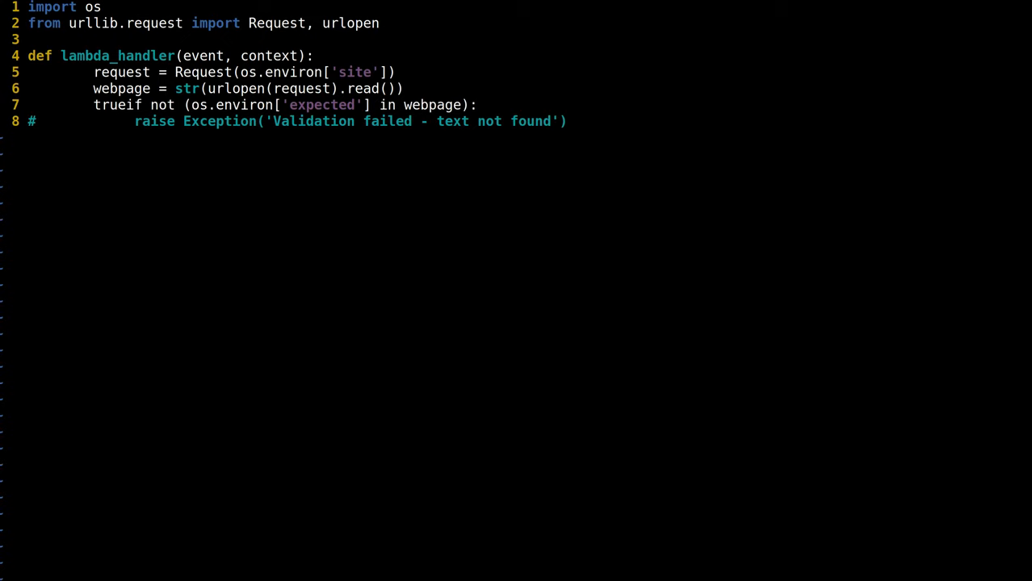
text( w)
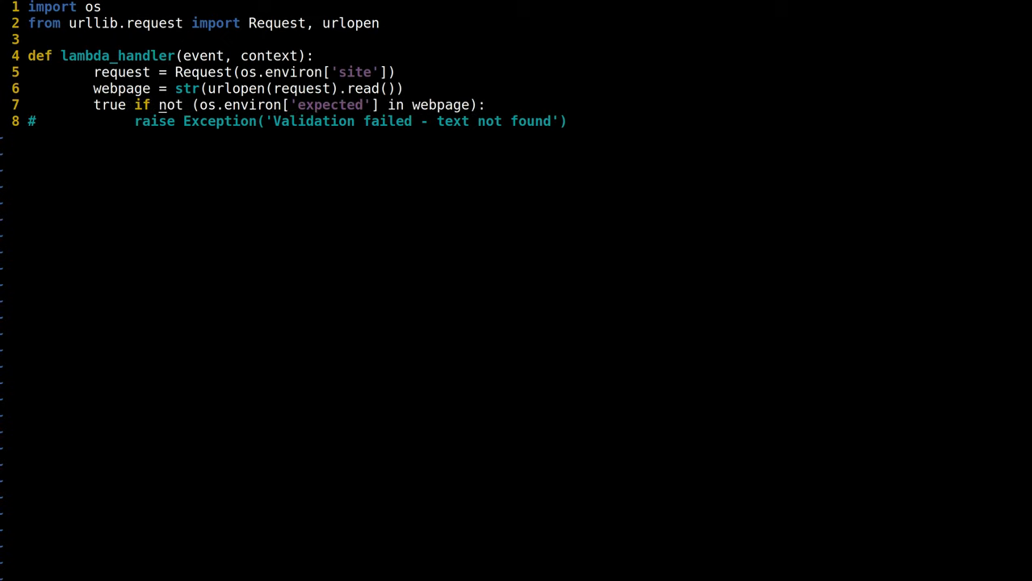
text(x)
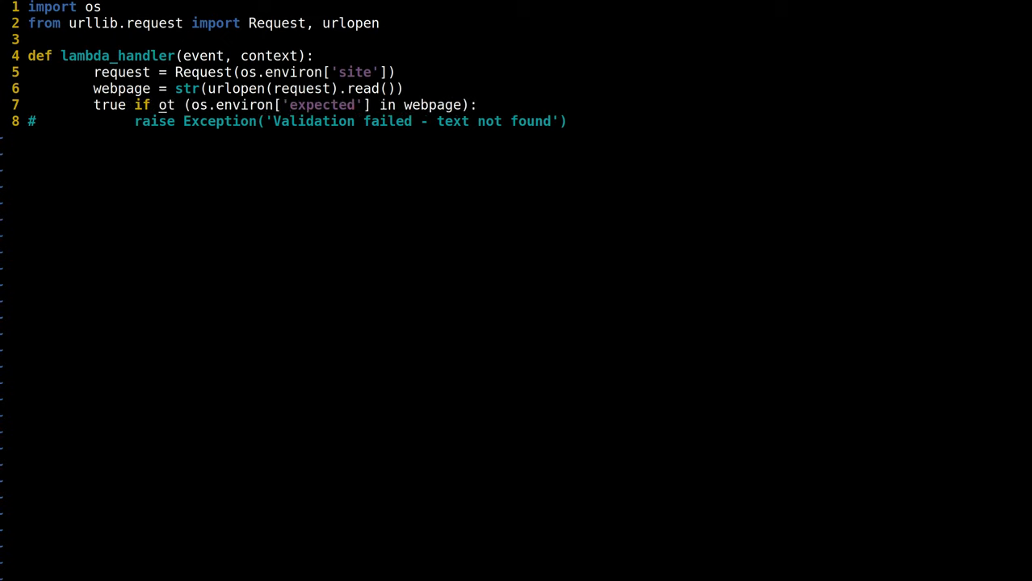
key(x)
key(x)
key(x)
Replace the trailing colon on line 7 with ' else false', forming a true/false ternary
key(l)
key(l)
key(l)
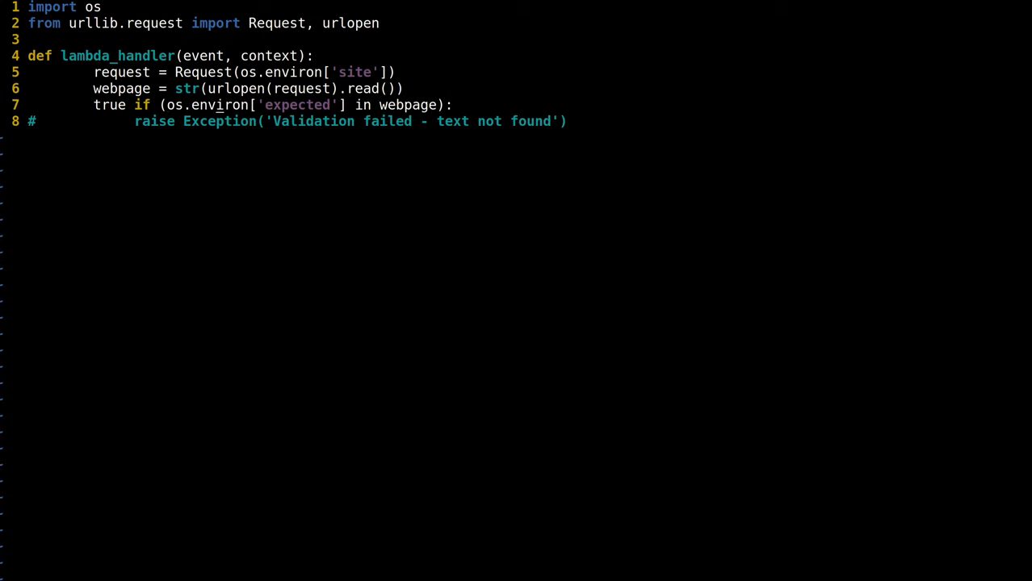
key(l)
key(l)
key(l)
key(l)
key(l)
key(l)
key(l)
key(l)
key(l)
key(l)
key(a)
key(BackSpace)
text(else )
text(false)
key(Escape)
key(b)
key(b)
key(b)
key(b)
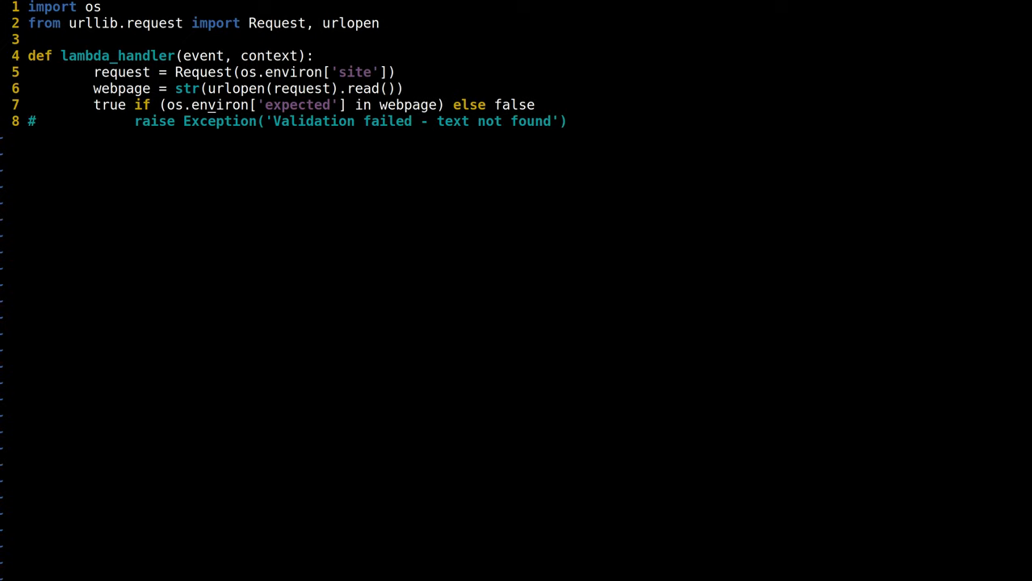
key(h)
key(h)
key(h)
key(h)
Delete the commented raise Exception line and yank Request(os.environ['site']) from line 5
key(j)
key(d)
key(d)
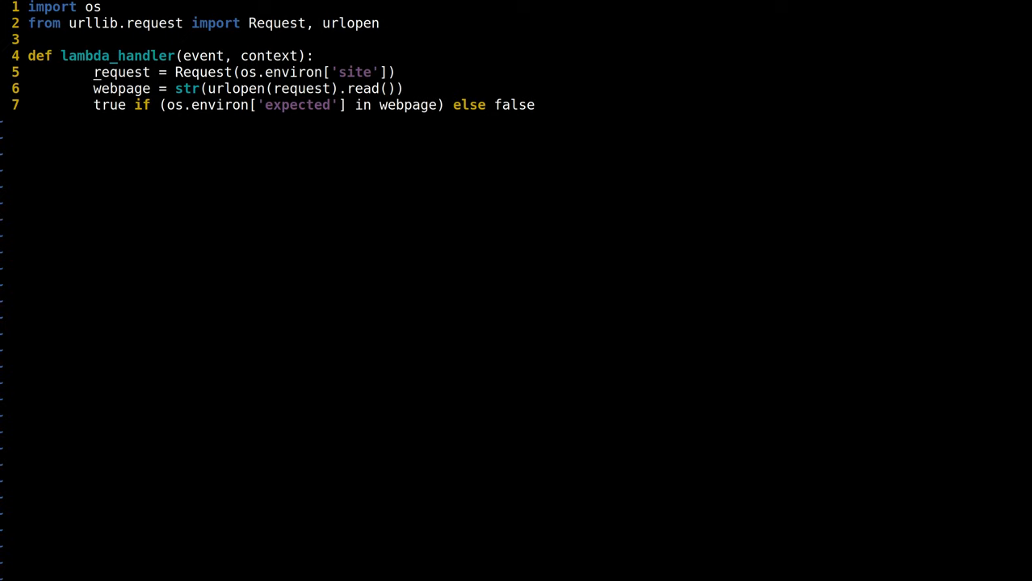
key(j)
key(v)
key(dollar)
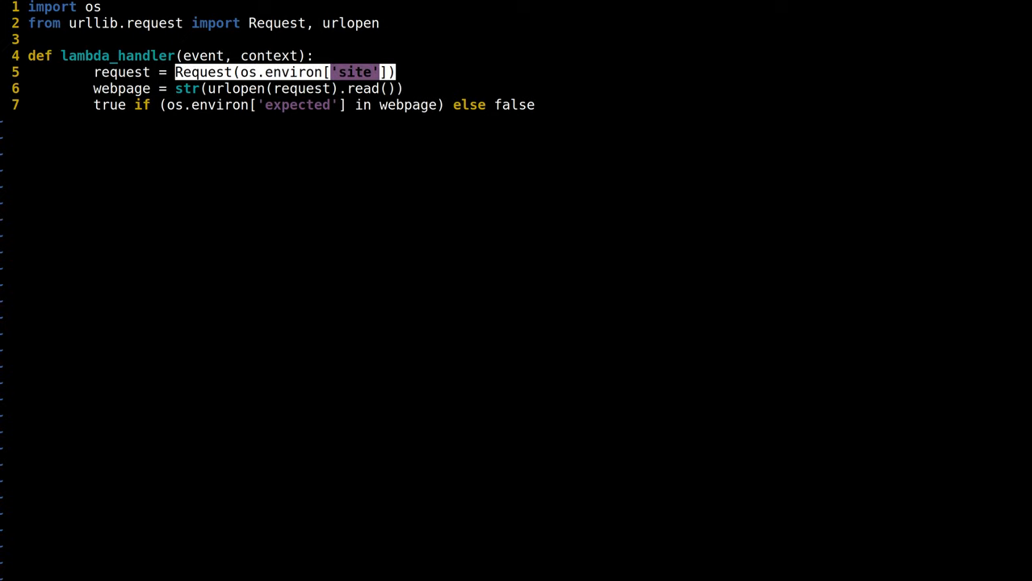
key(y)
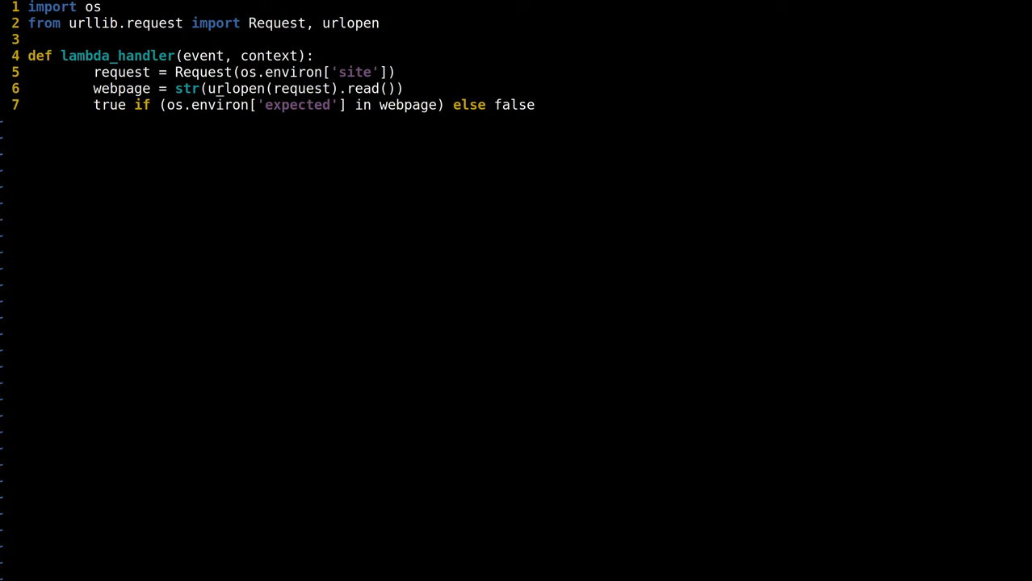
Inline the Request(...) call into urlopen on line 6, removing the request argument
key(P)
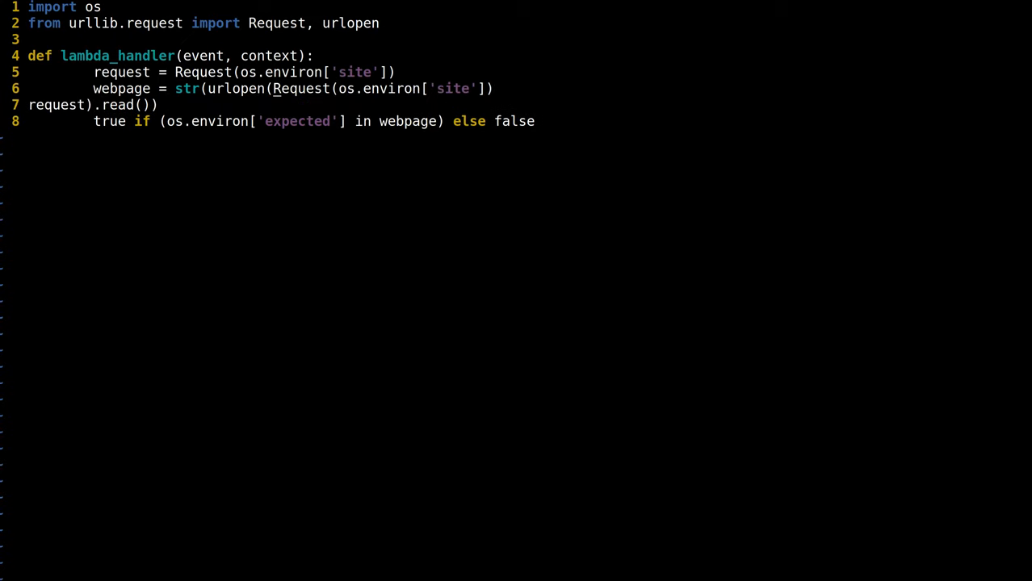
key(J)
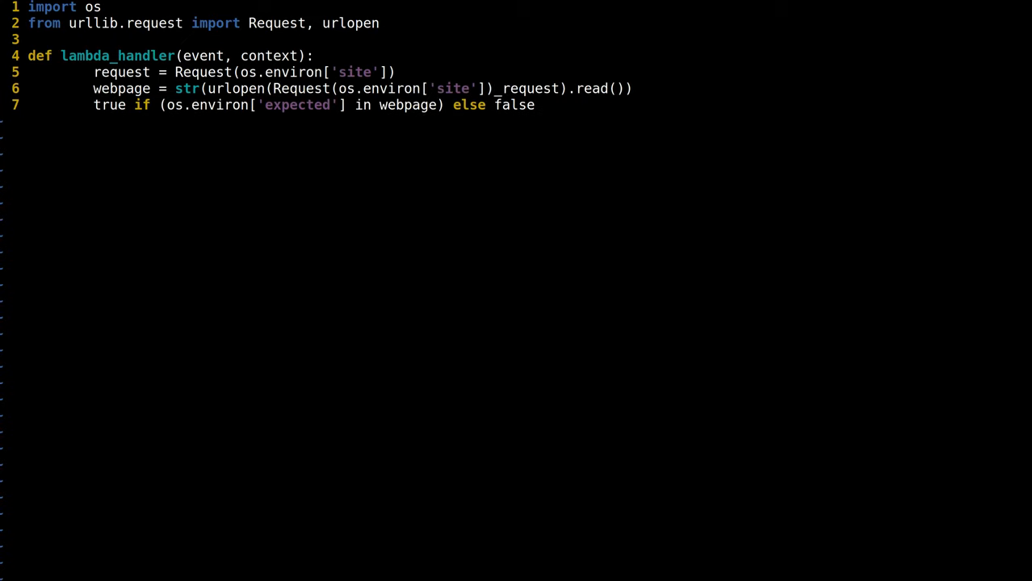
key(d)
key(w)
key(h)
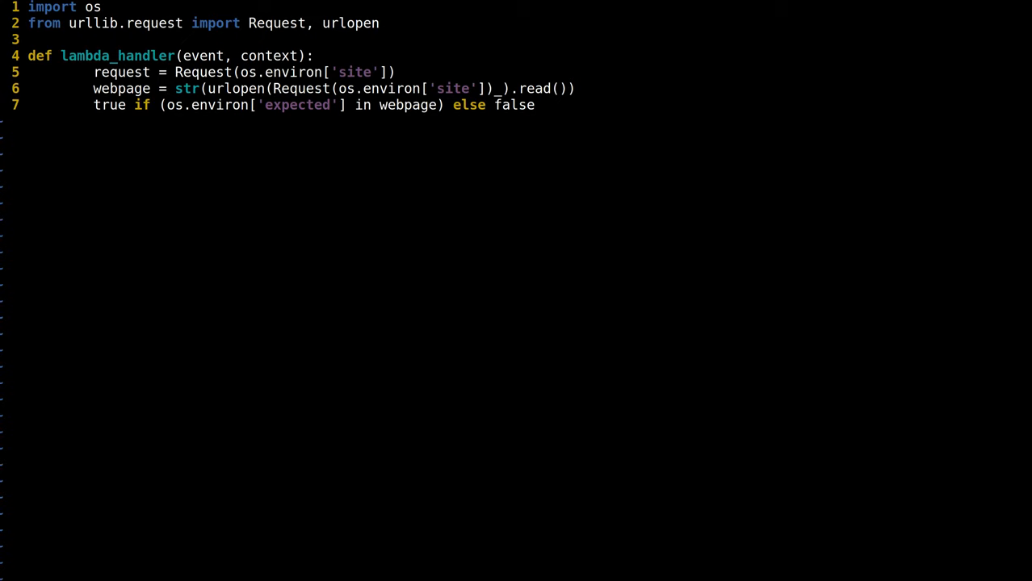
Delete the request = Request line and yank str(urlopen(...).read()) from the webpage line
key(x)
key(d)
key(d)
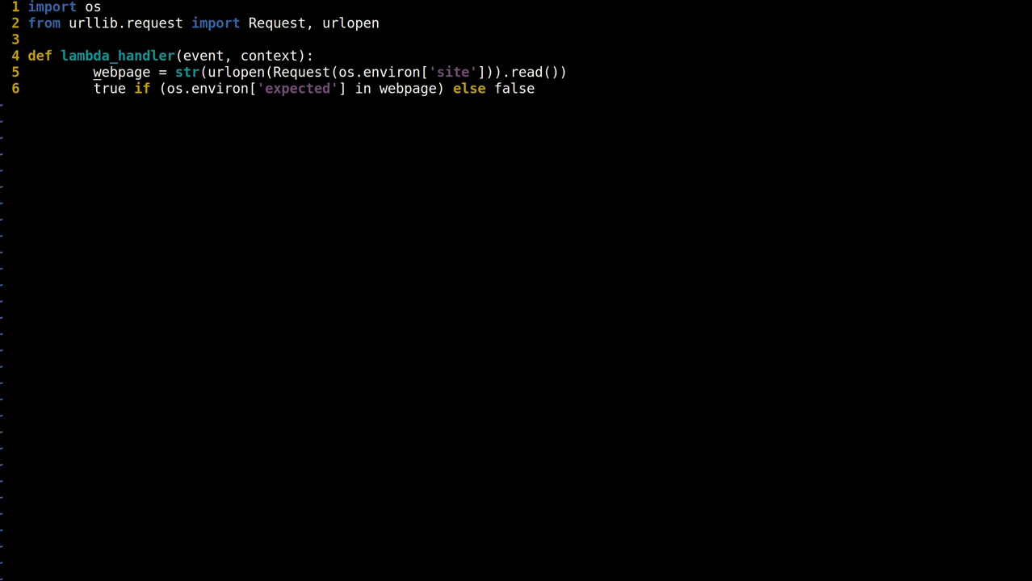
key(l)
key(l)
key(l)
key(l)
key(l)
key(l)
key(v)
key(dollar)
key(y)
Inline the page-fetching expression in place of webpage in the ternary and delete the webpage = line
key(e)
key(e)
key(l)
key(P)
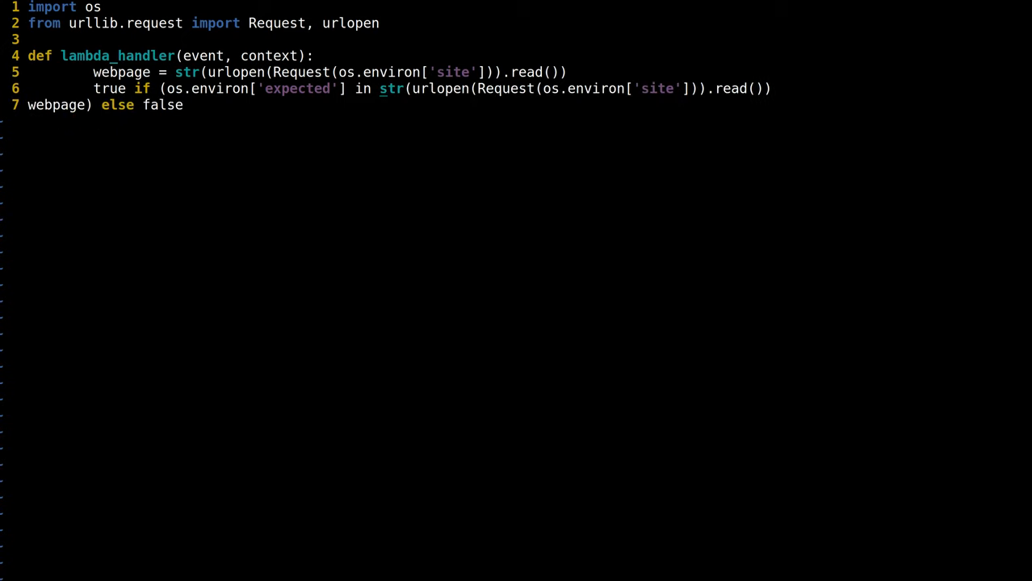
key(a)
key(Escape)
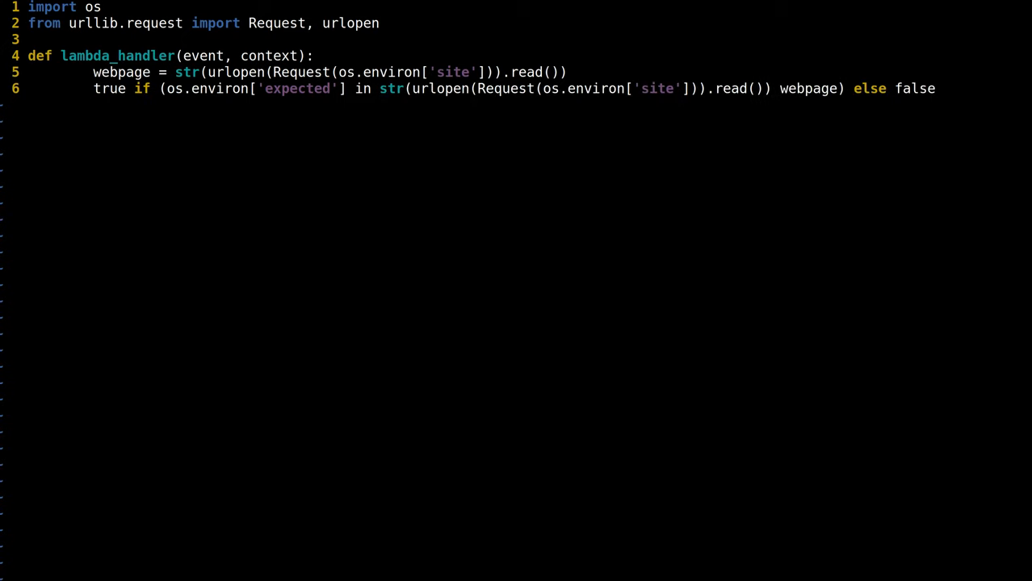
key(d)
key(w)
key(X)
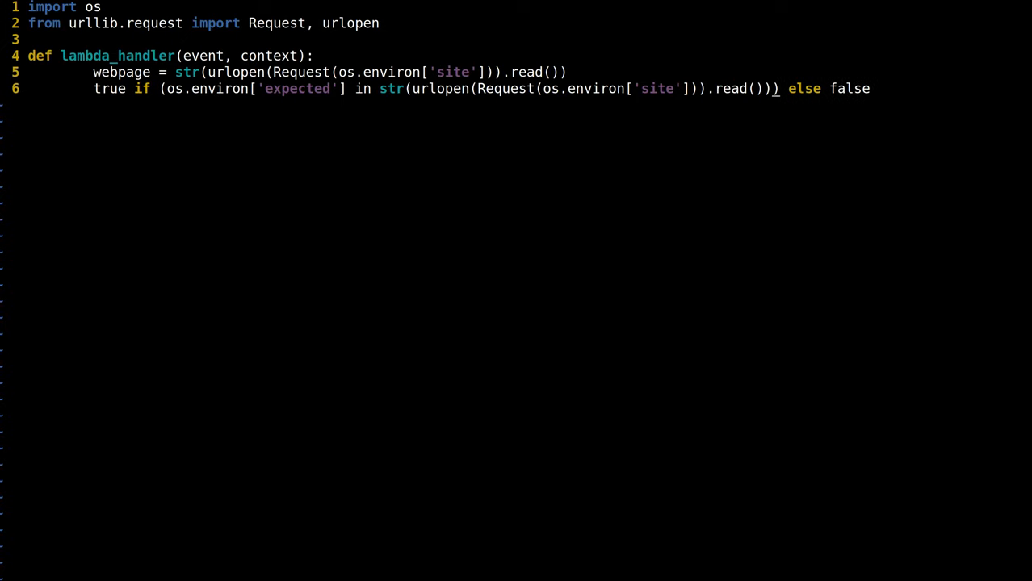
key(h)
key(h)
key(b)
key(k)
key(d)
key(d)
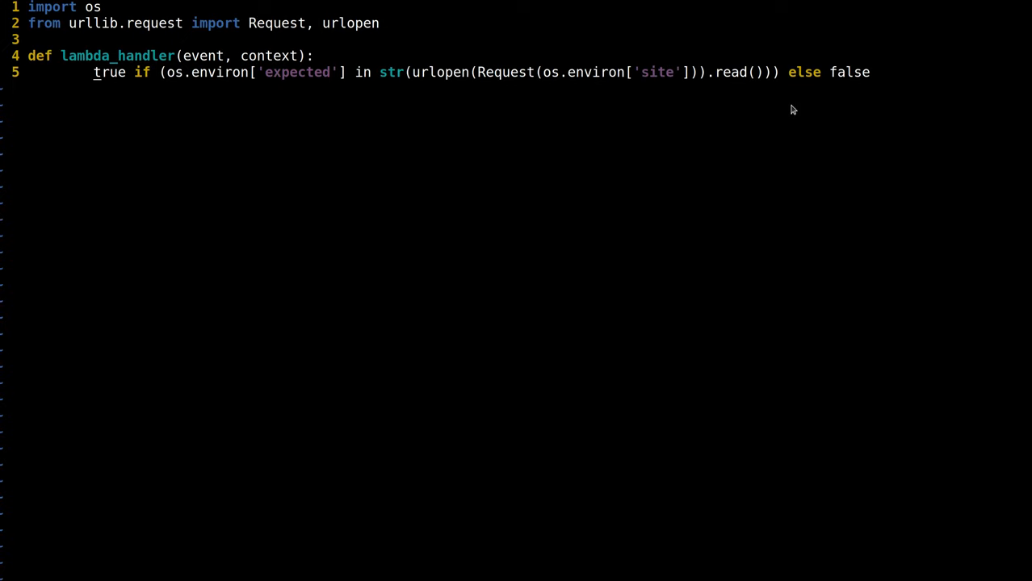
click(67, 59)
text(p)
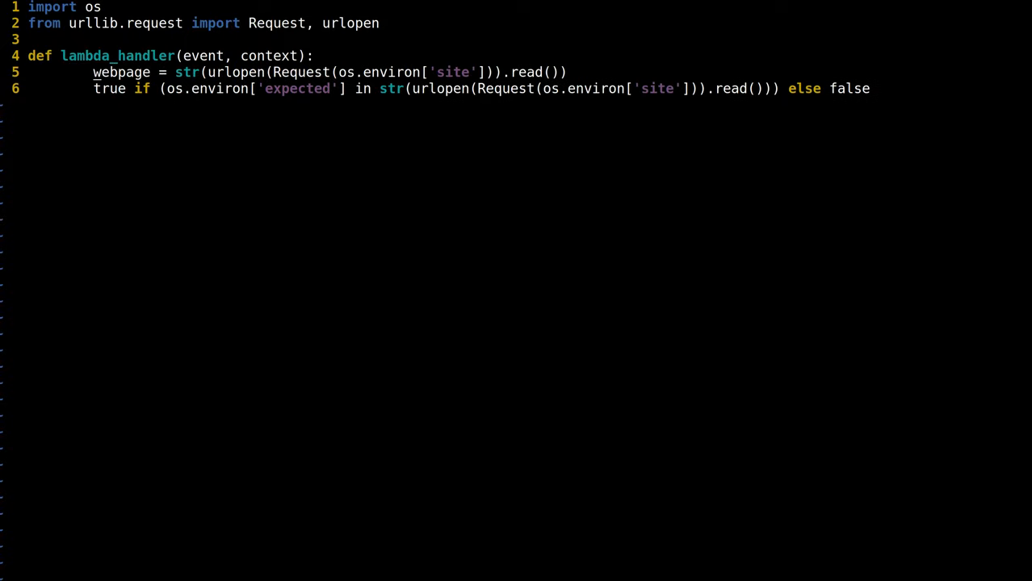
text(_)
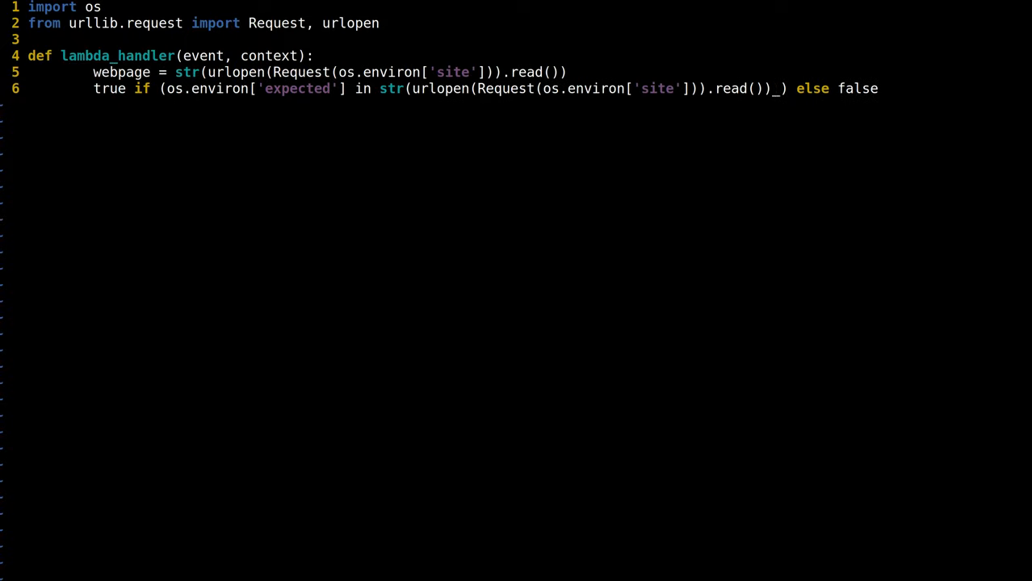
text(webpage)
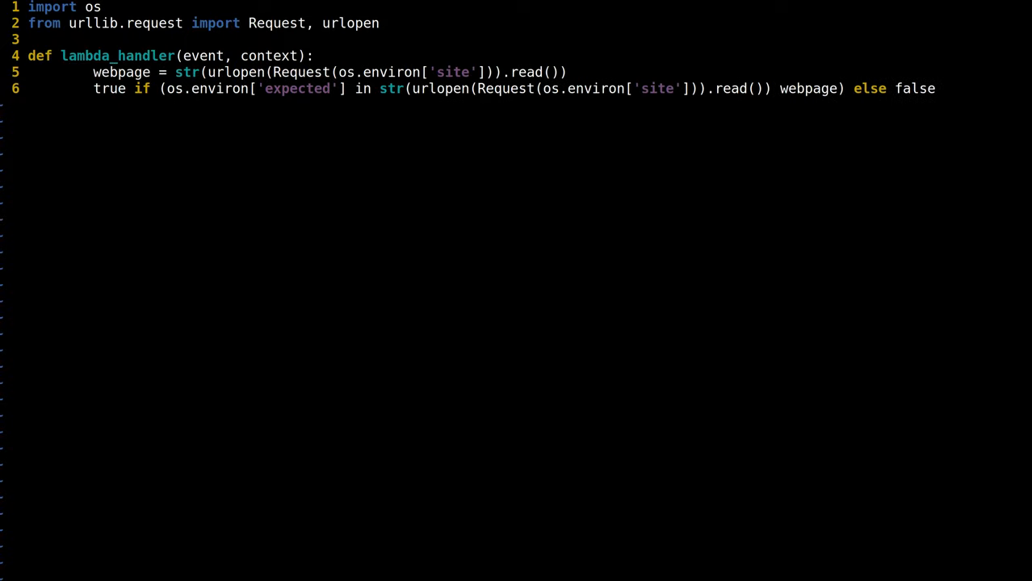
Reintroduce request and webpage assignment lines feeding the ternary, and delete the commented raise line
key(Return)
text(d?str)
key(Return)
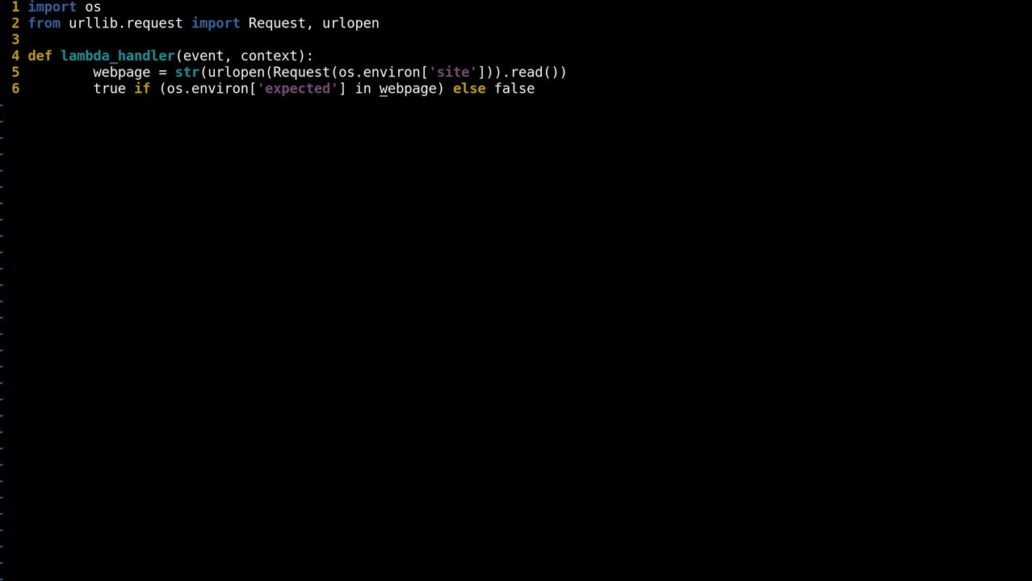
text(u)
text(_)
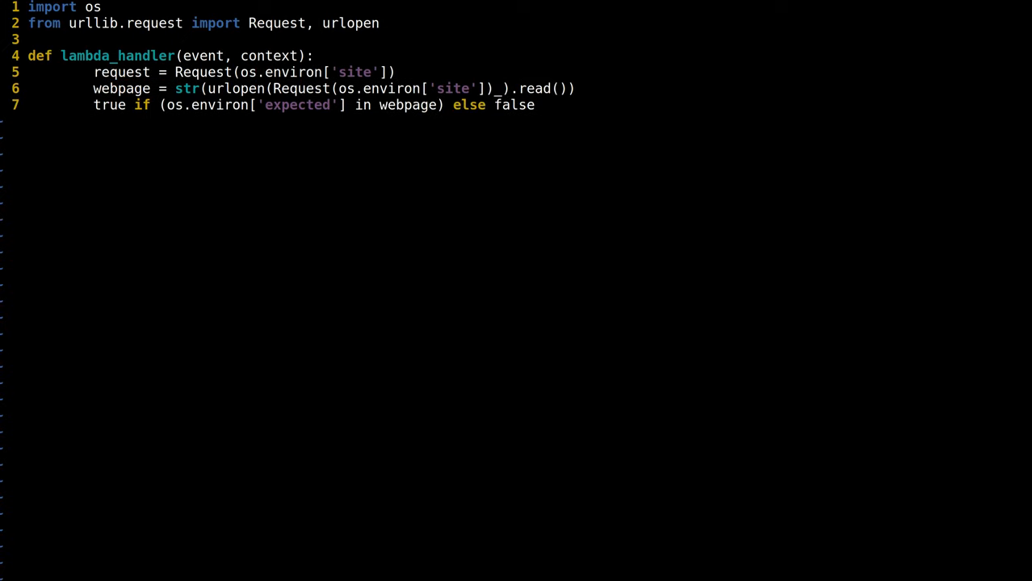
text(request)
text().r)
key(Return)
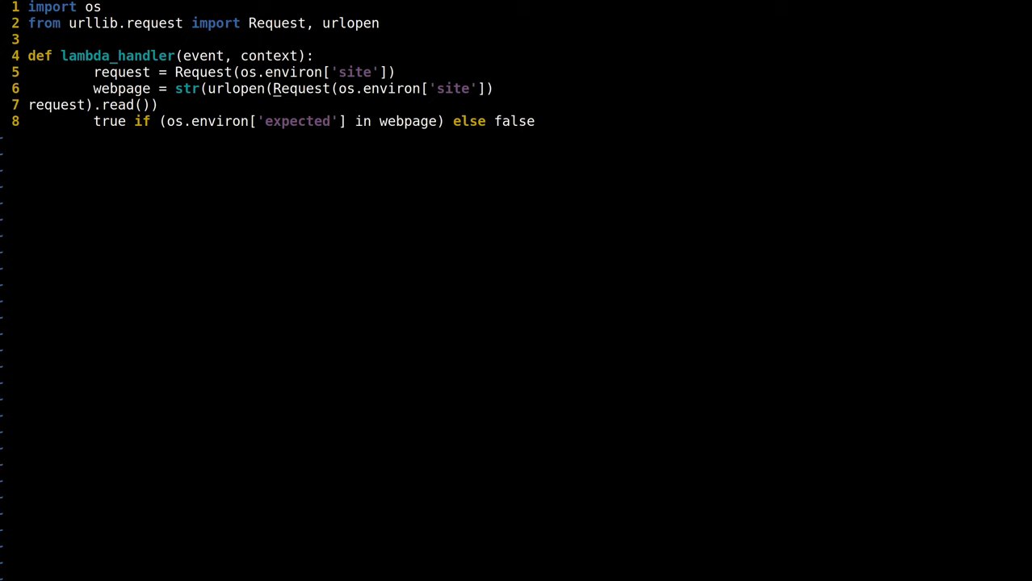
key(u)
key(u)
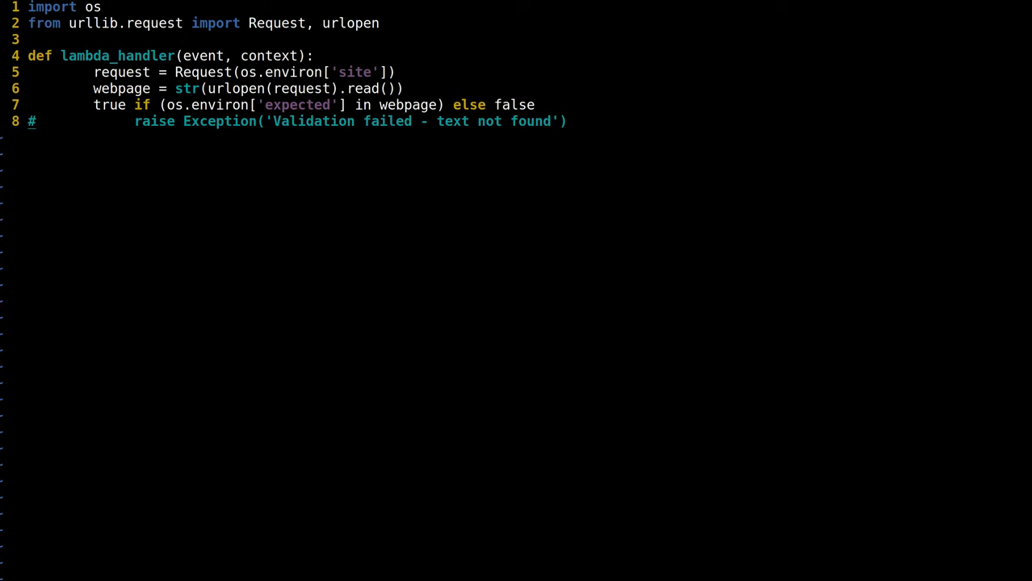
key(d)
key(d)
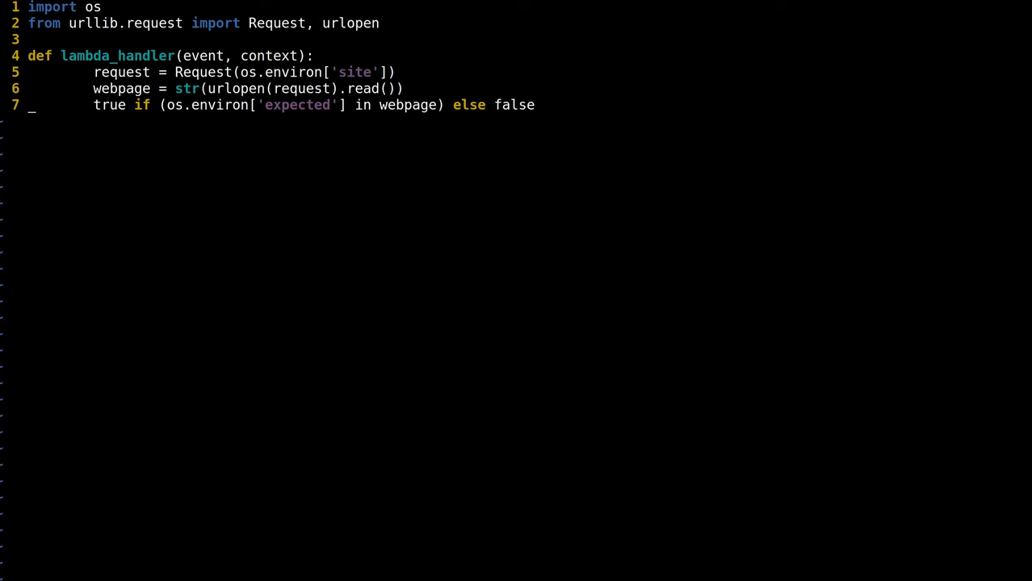
Prefix true with 'return ' on line 7 and fix the stray t typo
key(l)
key(l)
key(l)
key(l)
key(l)
key(l)
key(l)
text(areturn)
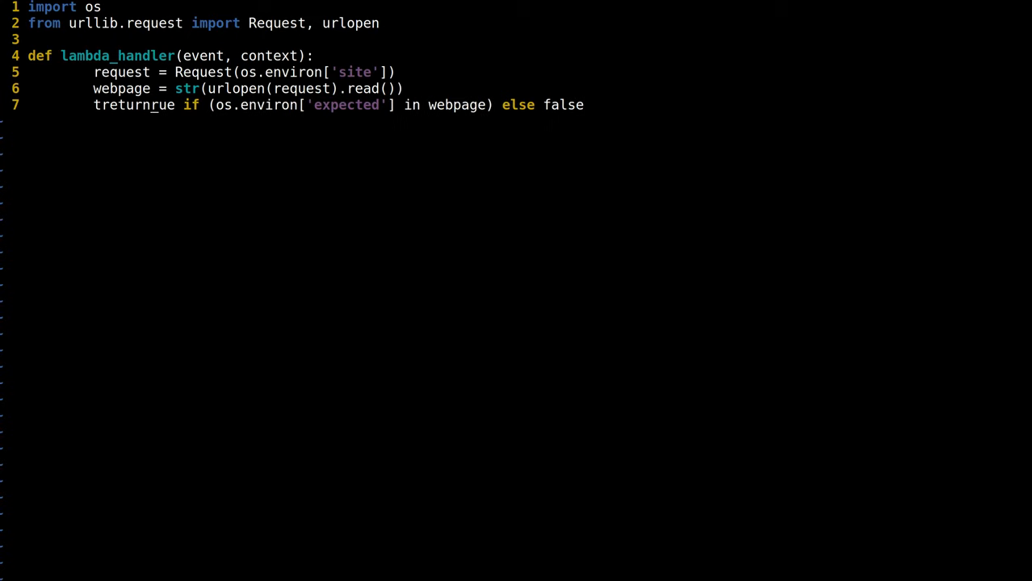
key(h)
key(h)
key(h)
key(h)
key(h)
key(h)
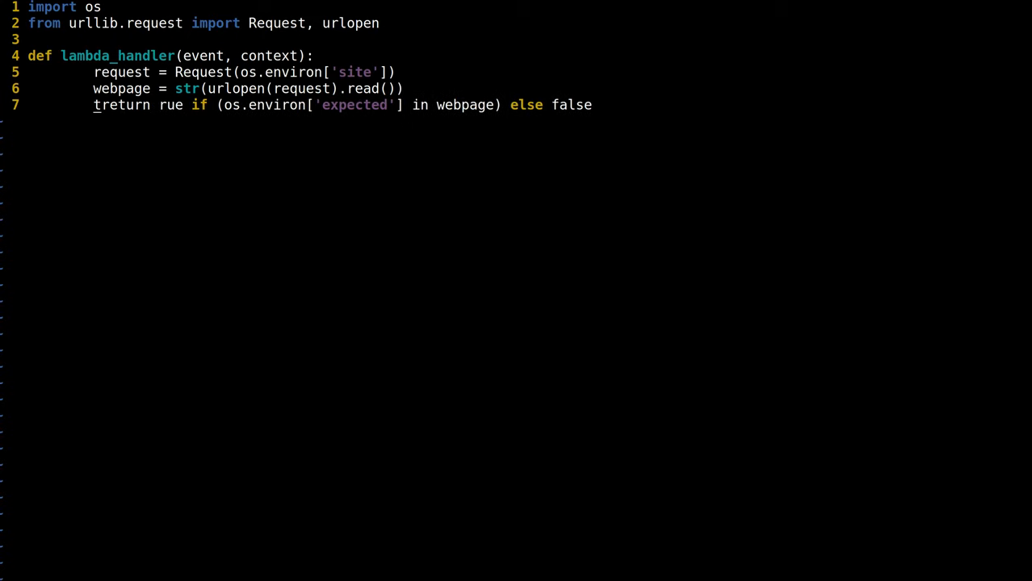
key(x)
text(ew)
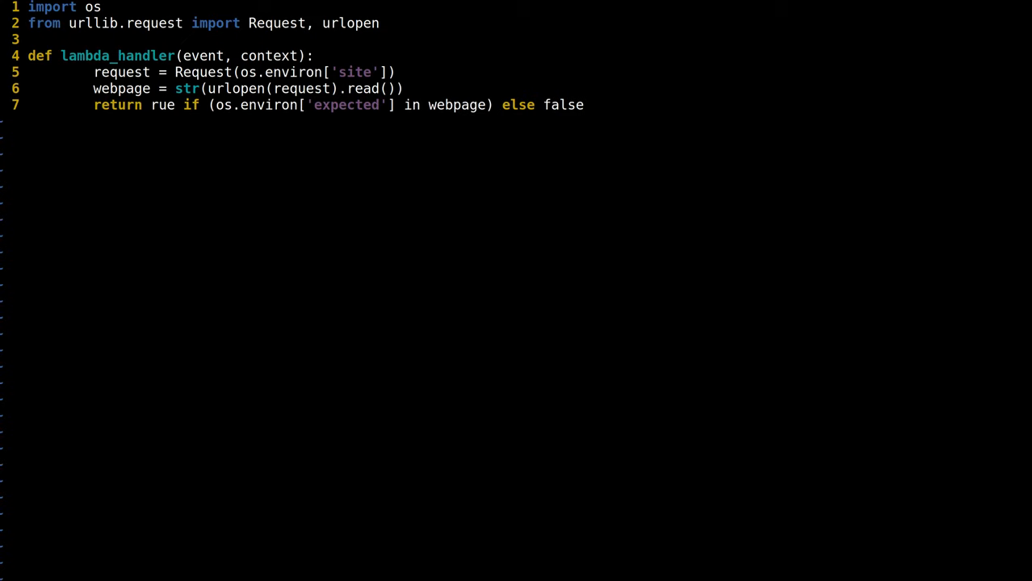
text(it)
key(l)
key(l)
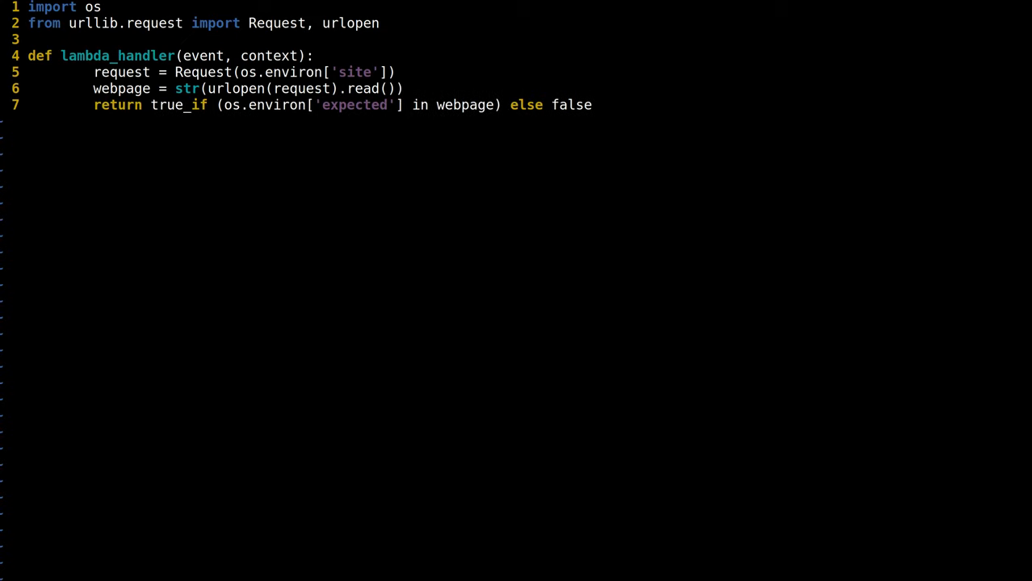
key(l)
key(l)
key(l)
key(l)
key(l)
key(l)
key(l)
key(l)
key(l)
key(l)
key(l)
text(h)
text(iretur)
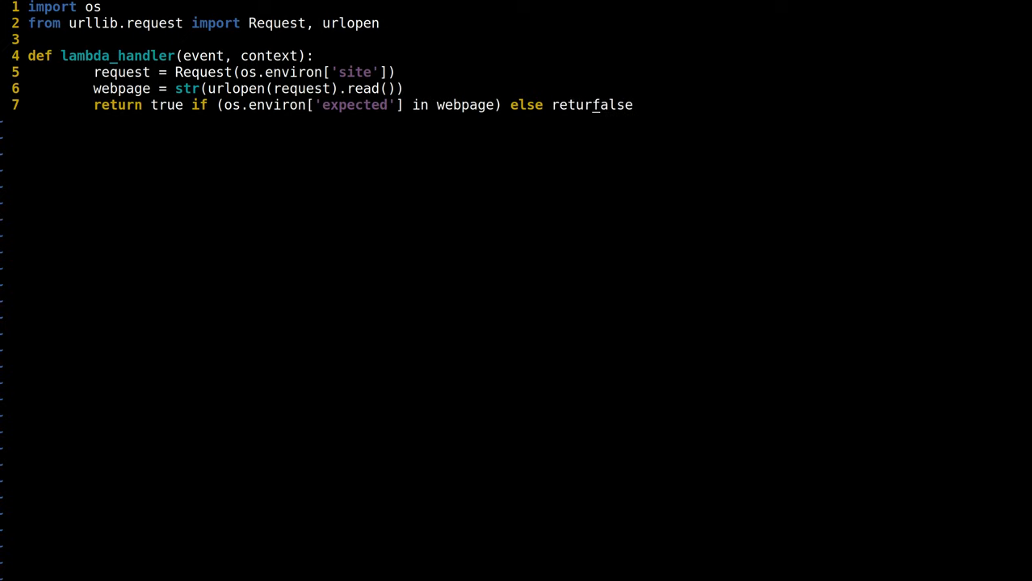
text(n)
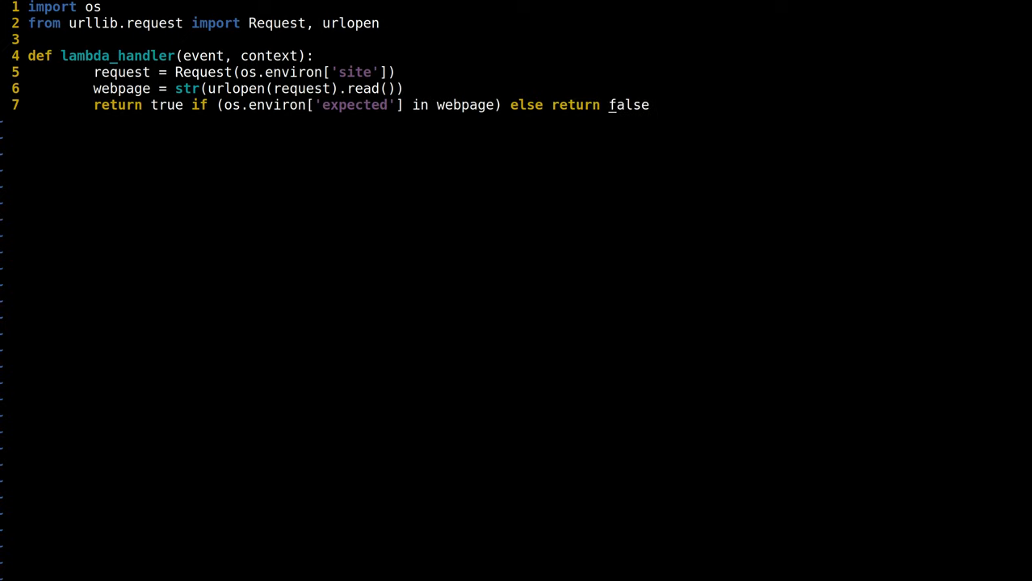
Prefix false with 'return ', giving 'return true if … else return false'
key(Escape)
key(h)
key(b)
key(b)
key(B)
key(B)
key(B)
key(B)
key(h)
key(h)
key(h)
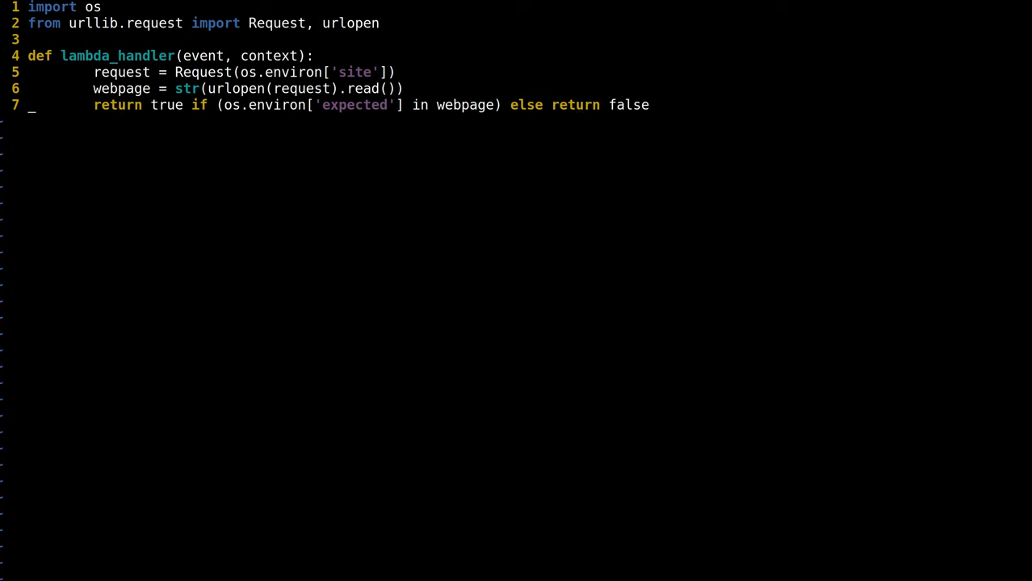